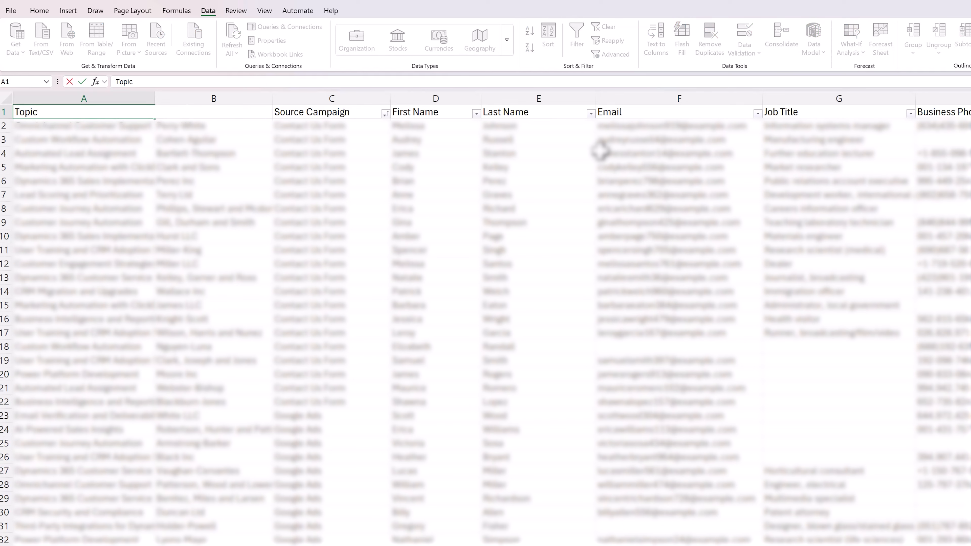
# Step: Review the lead sheet's column headings one by one, from Topic through Zip Code
pyautogui.press('Return')
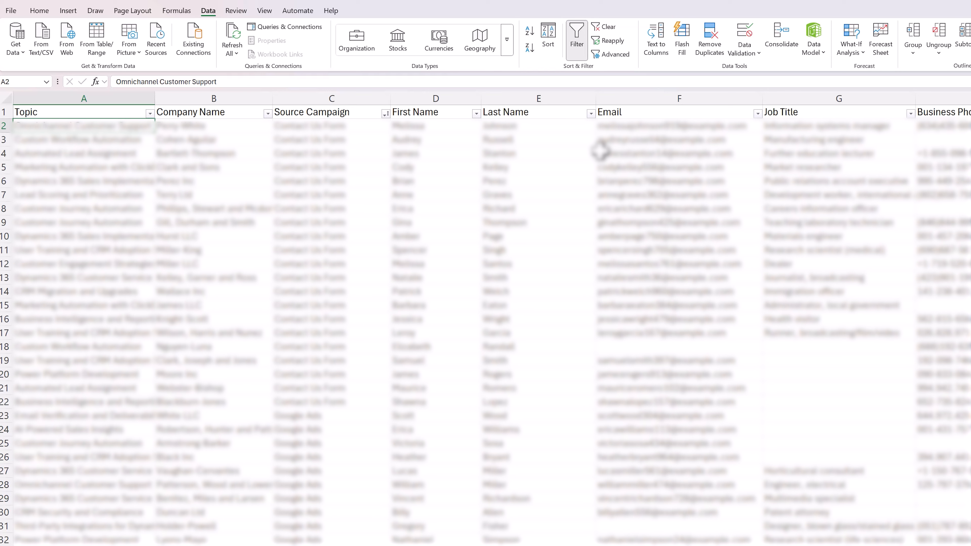
pyautogui.press('Up')
pyautogui.press('Right')
pyautogui.press('Right')
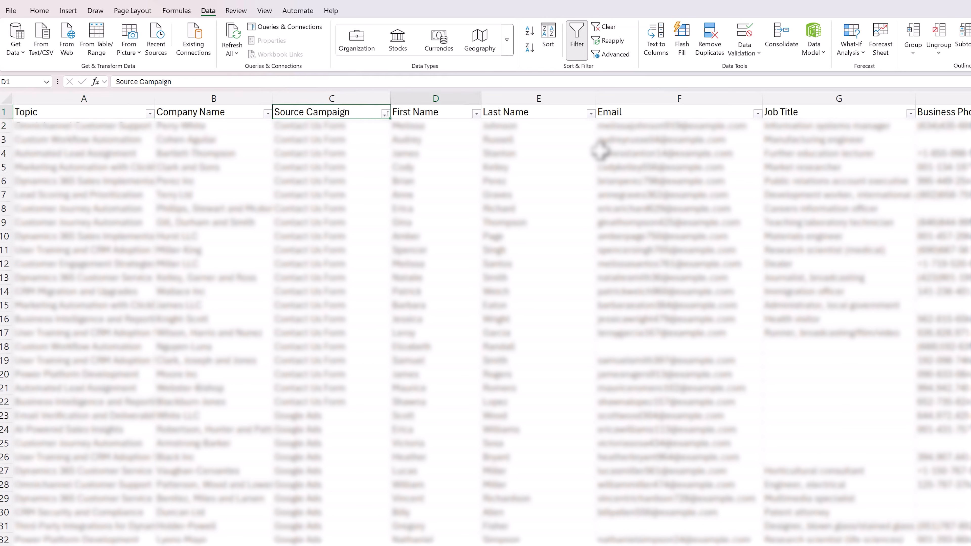
pyautogui.press('Right')
pyautogui.press('Right')
pyautogui.press('Right')
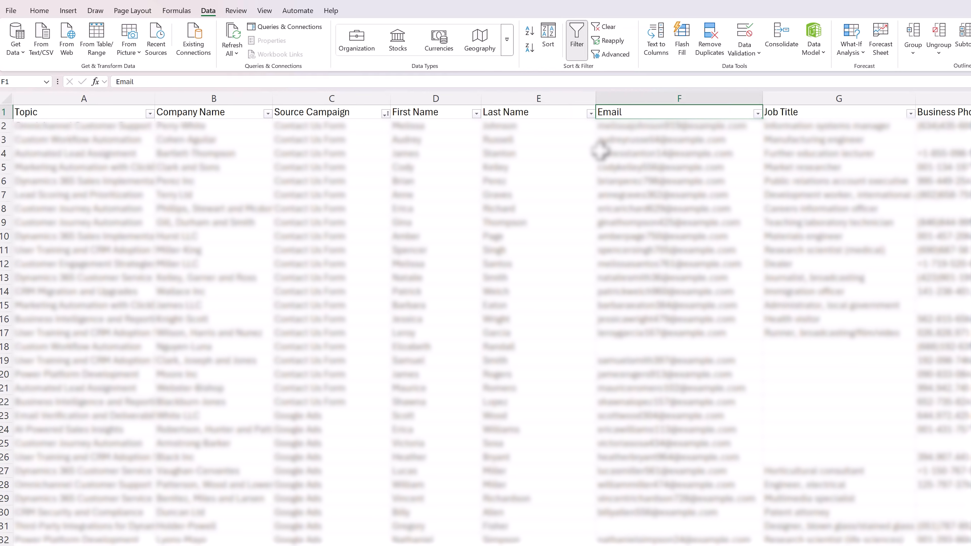
pyautogui.press('Right')
pyautogui.press('Right')
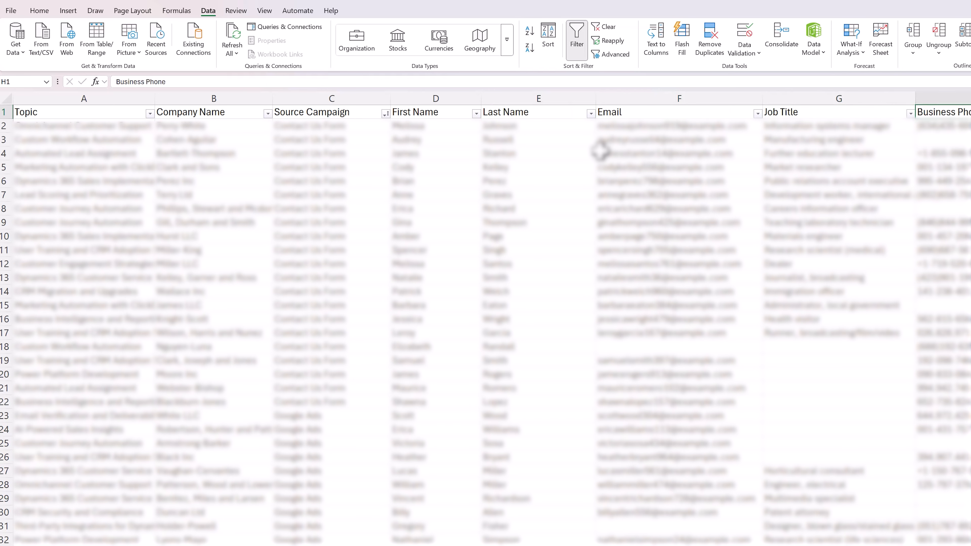
pyautogui.press('Right')
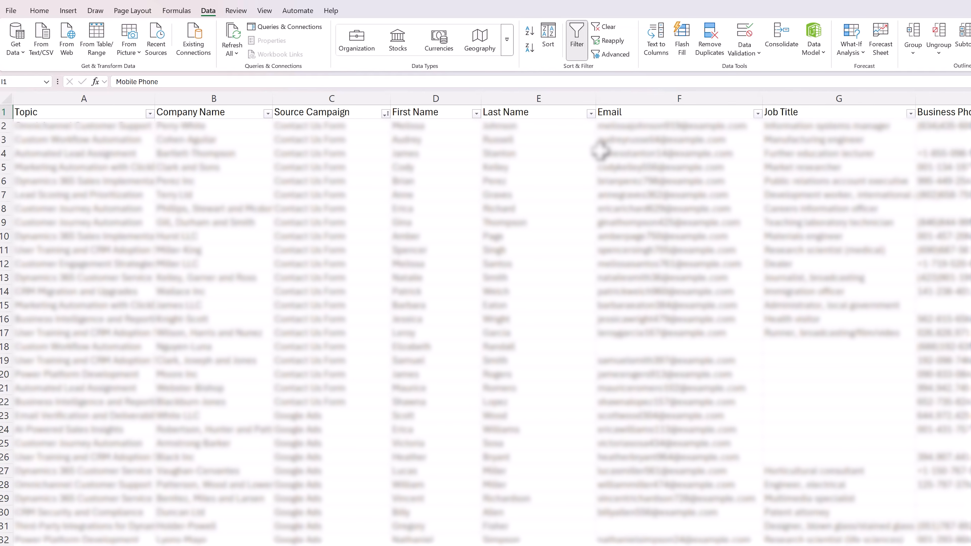
pyautogui.press('Right')
pyautogui.press('Right')
pyautogui.press('Right')
pyautogui.press('Right')
pyautogui.press('Right')
pyautogui.press('Left')
pyautogui.press('Left')
pyautogui.press('Left')
pyautogui.press('Left')
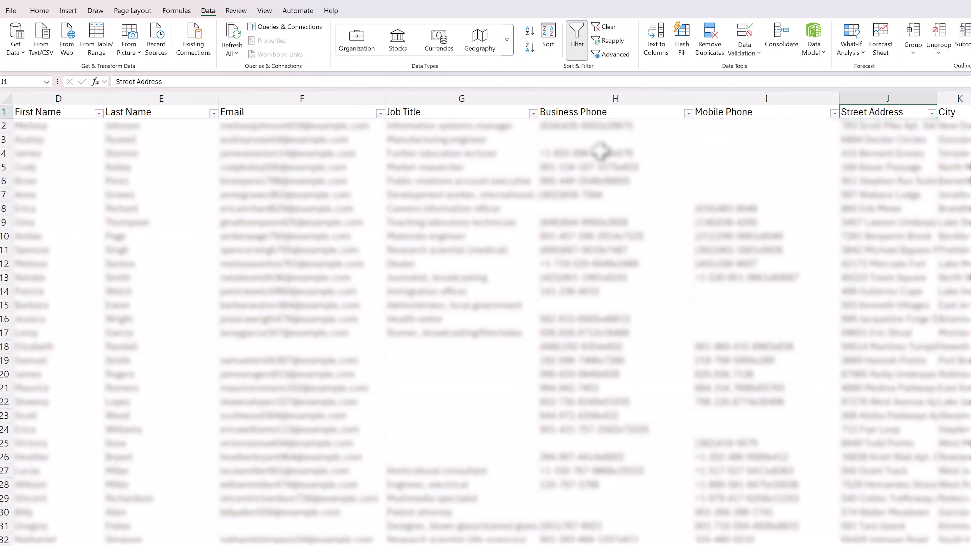
pyautogui.press('Right')
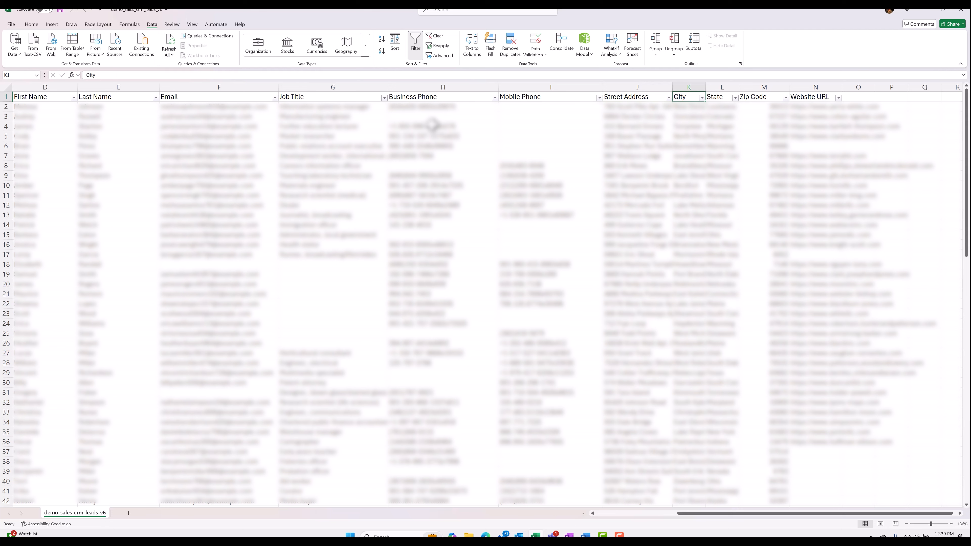
pyautogui.press('Right')
pyautogui.press('Right')
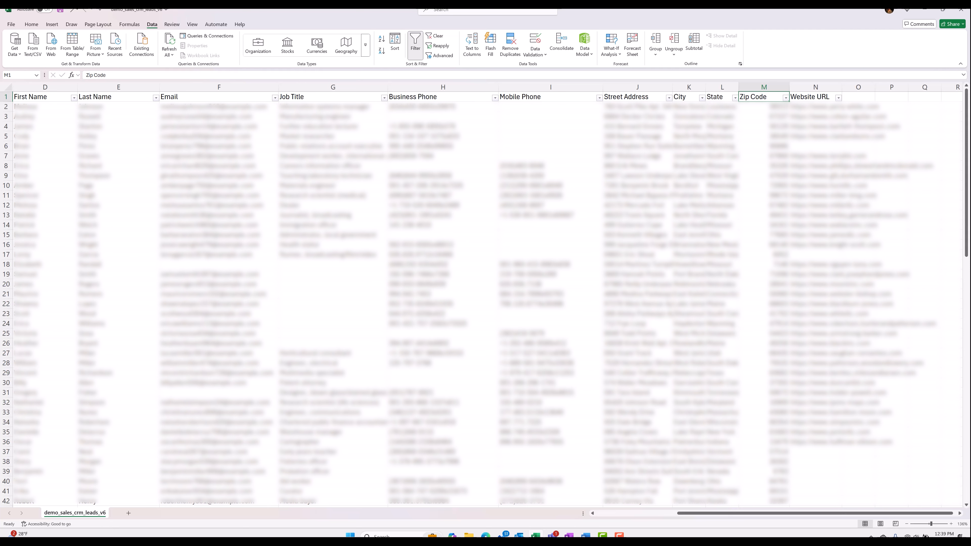
# Step: Save demo_sales_crm_leads_v6 in Downloads as CSV UTF-8 (Comma delimited), replacing the existing file
pyautogui.click(11, 25)
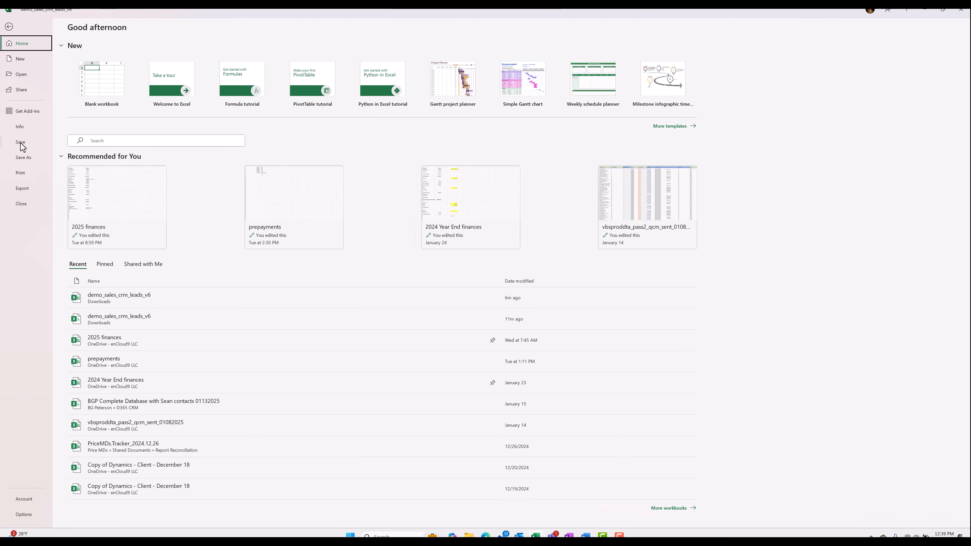
pyautogui.click(24, 157)
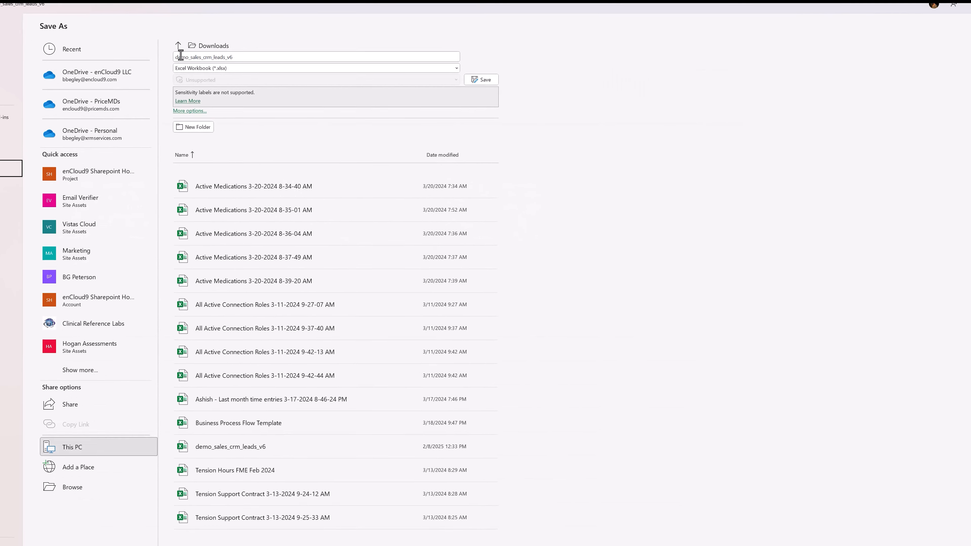
pyautogui.click(236, 68)
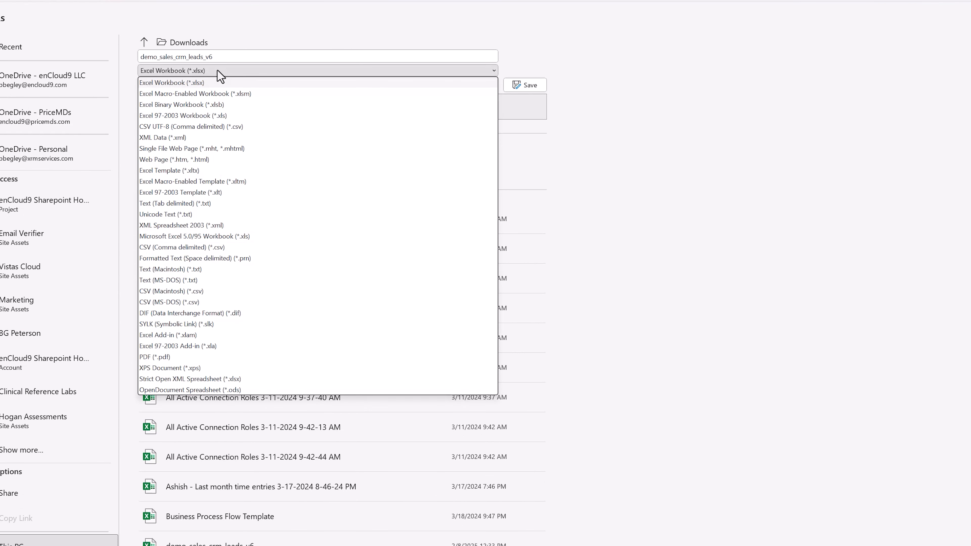
pyautogui.click(170, 127)
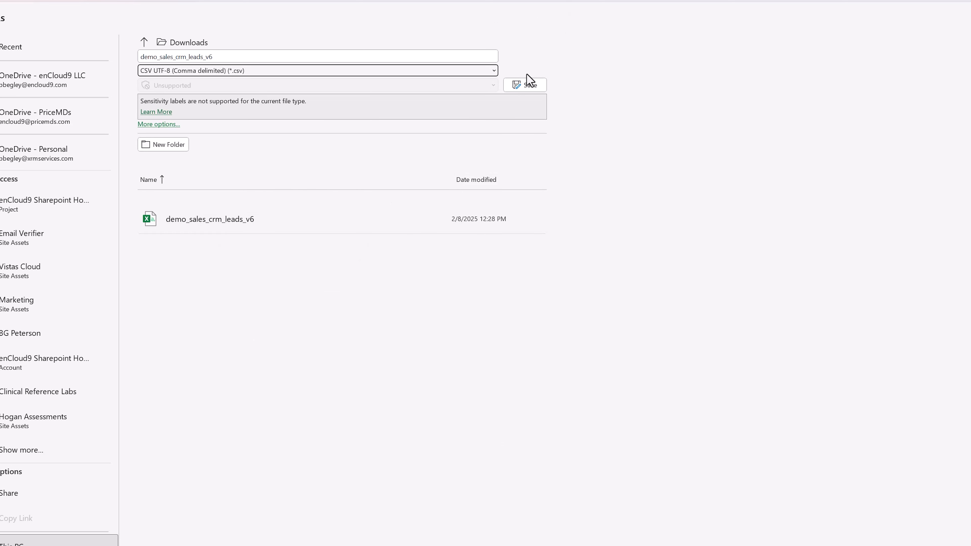
pyautogui.click(528, 85)
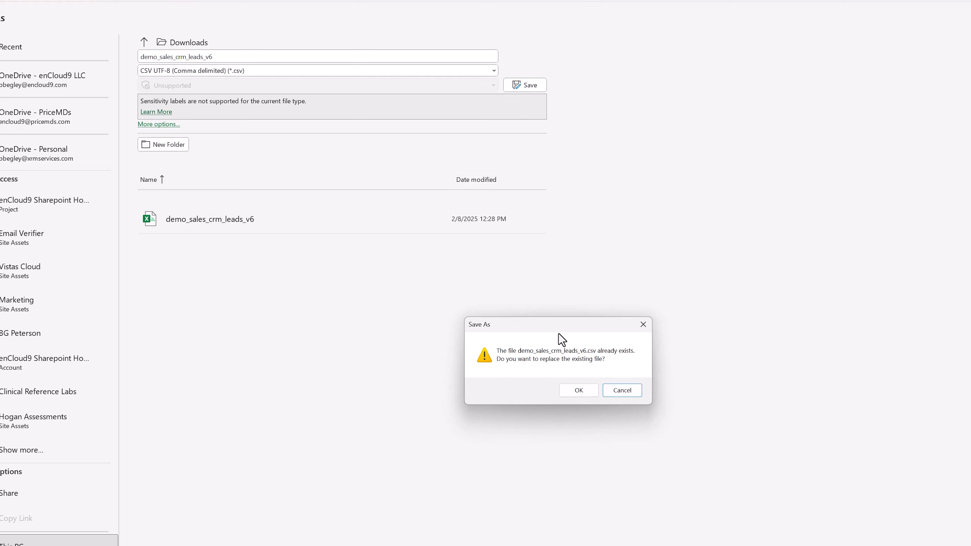
pyautogui.click(579, 391)
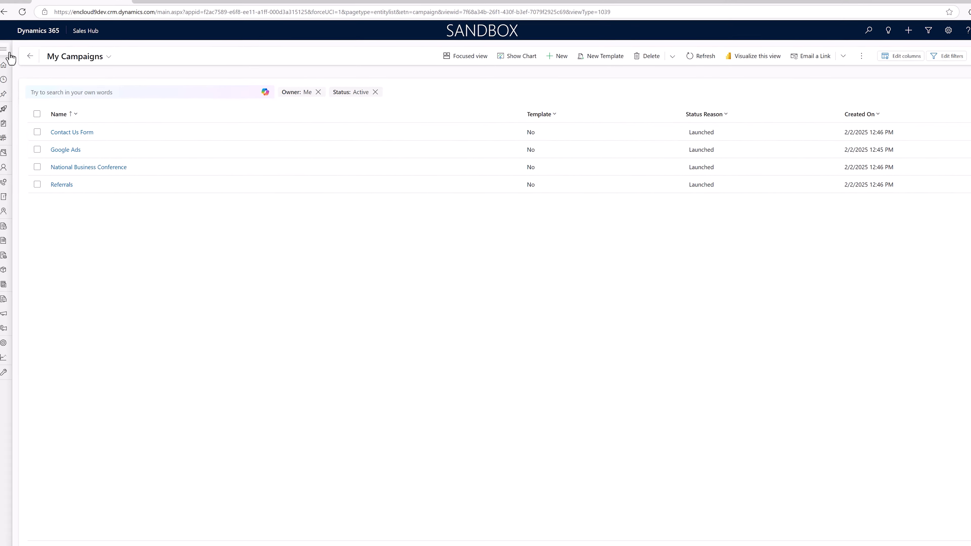
# Step: In Dynamics 365 Sales Hub, go to the Leads list and start an import from CSV
pyautogui.click(4, 49)
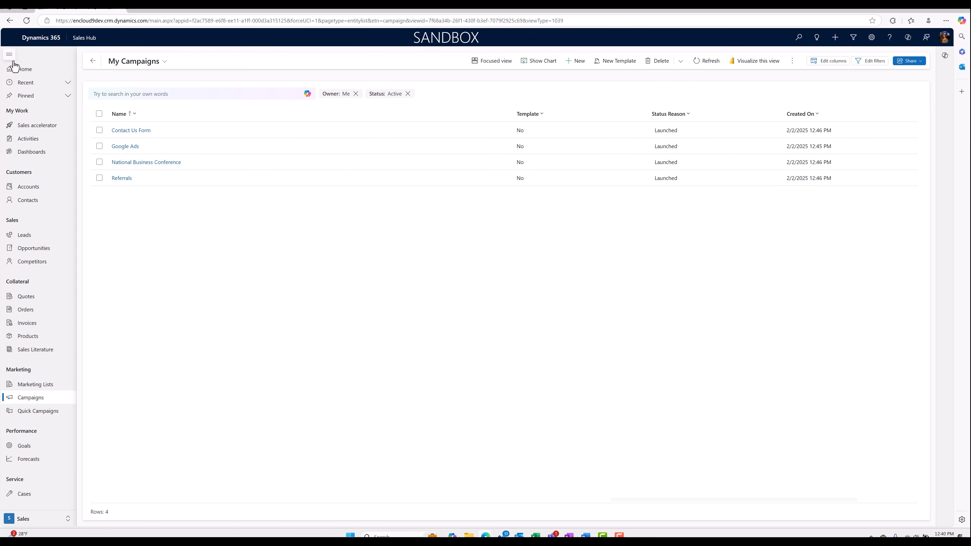
pyautogui.click(28, 236)
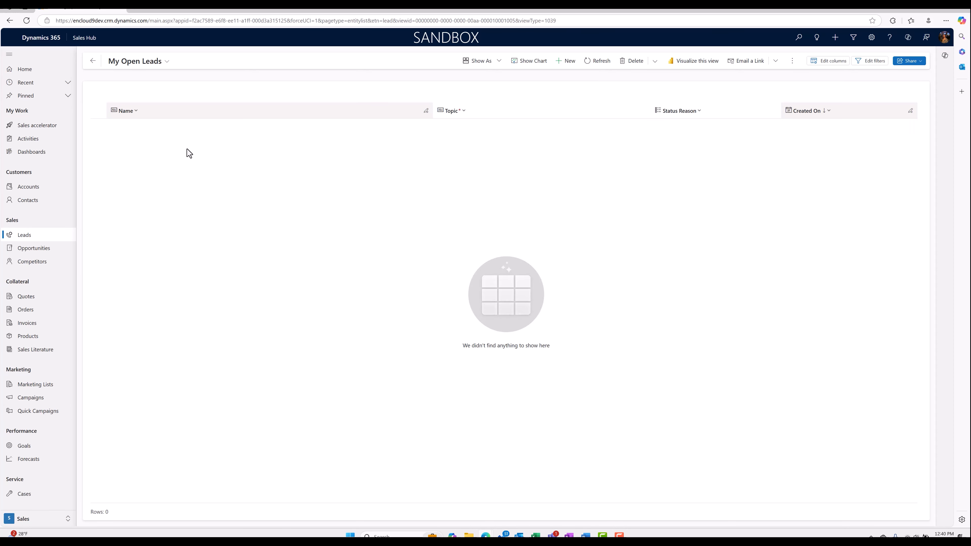
pyautogui.click(795, 64)
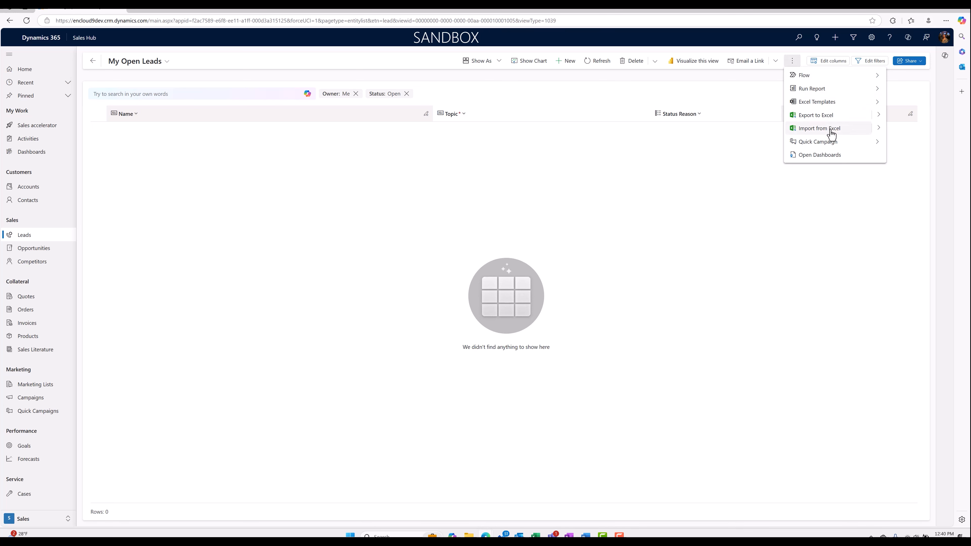
pyautogui.click(878, 129)
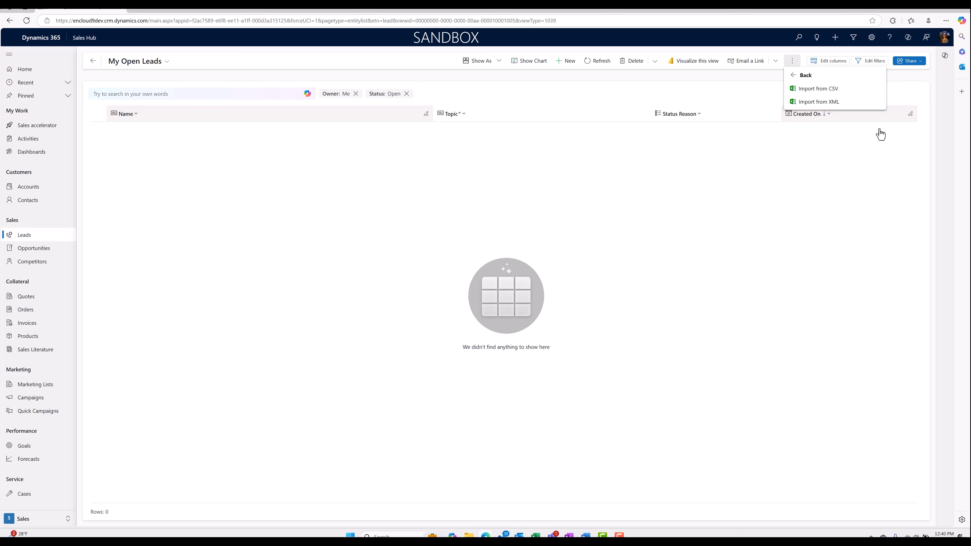
pyautogui.click(822, 88)
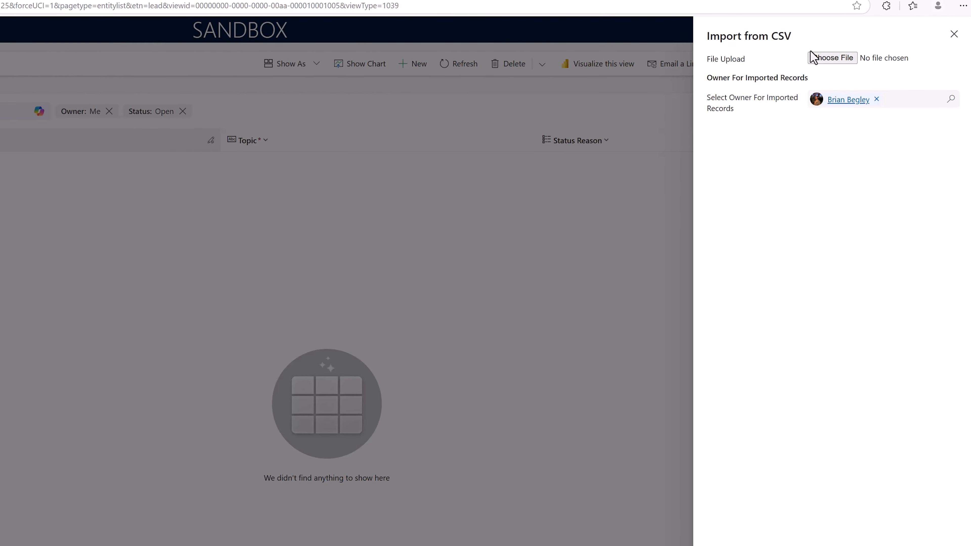
# Step: Upload demo_sales_crm_leads_v6.csv from Downloads and proceed to field mapping with the default owner, delimiter and duplicate settings
pyautogui.click(830, 58)
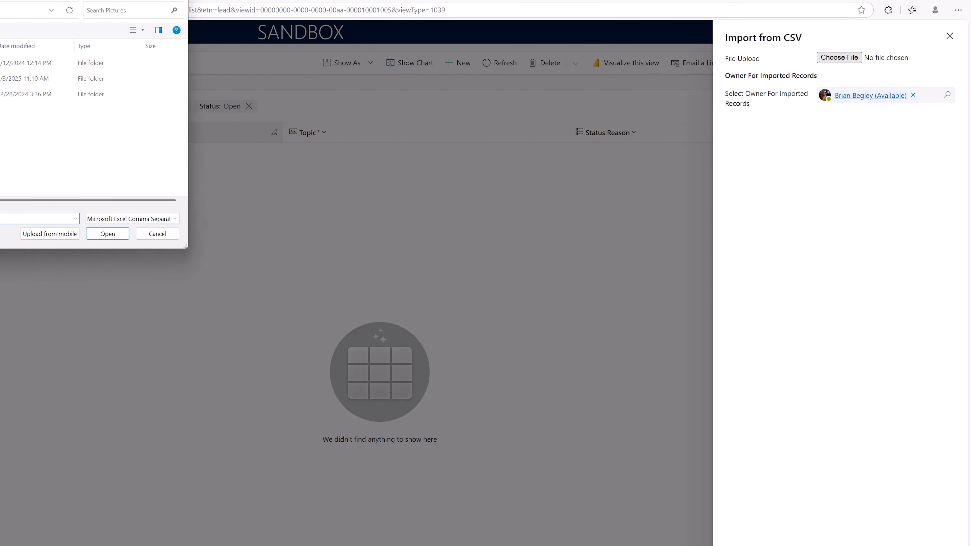
pyautogui.click(1, 96)
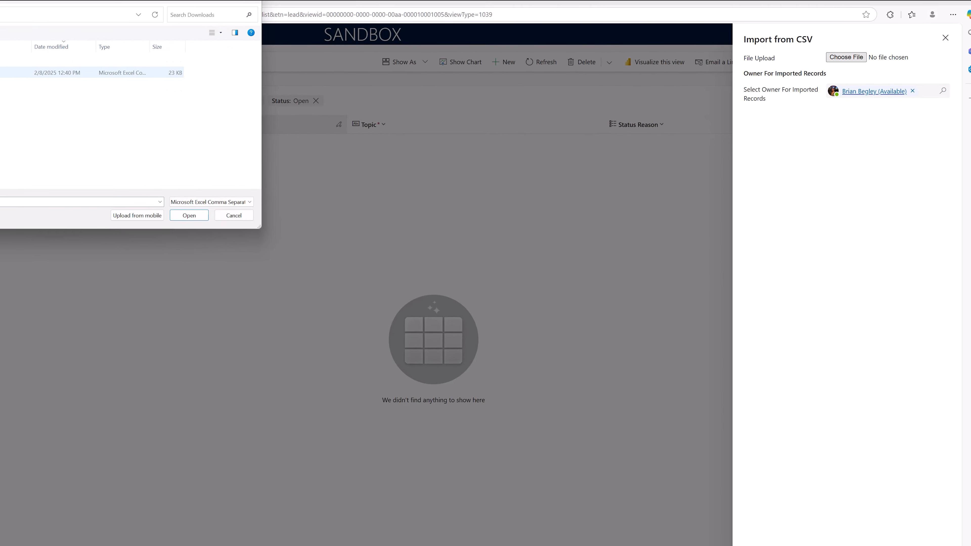
pyautogui.click(1, 73)
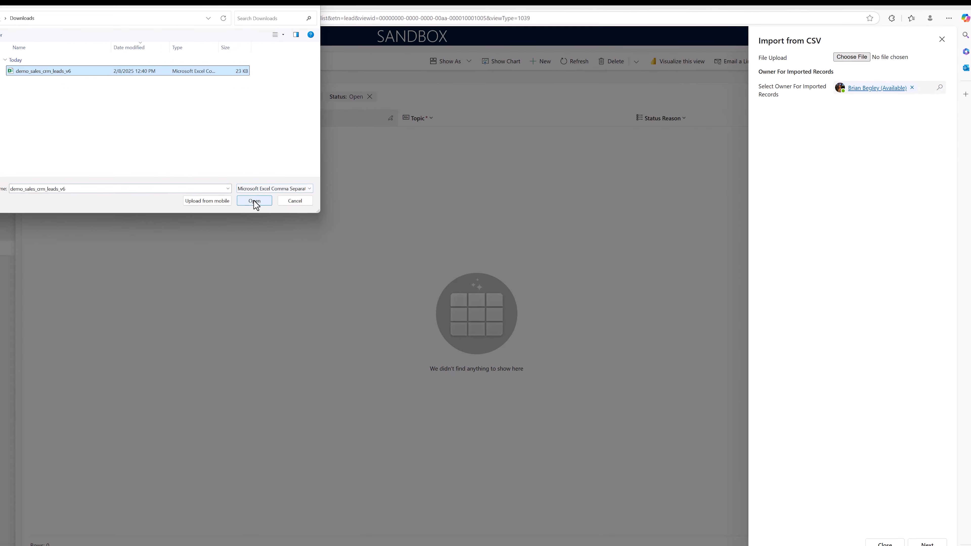
pyautogui.click(237, 205)
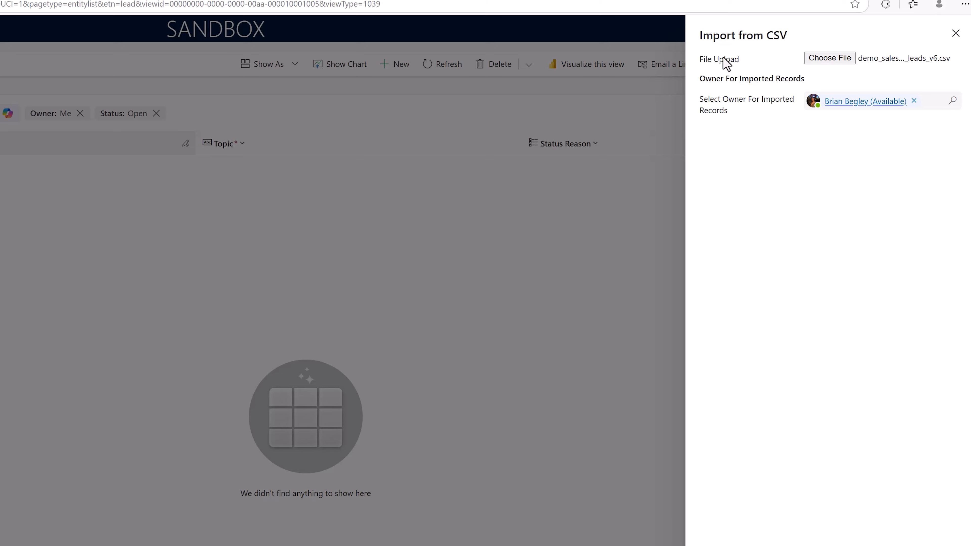
pyautogui.click(897, 523)
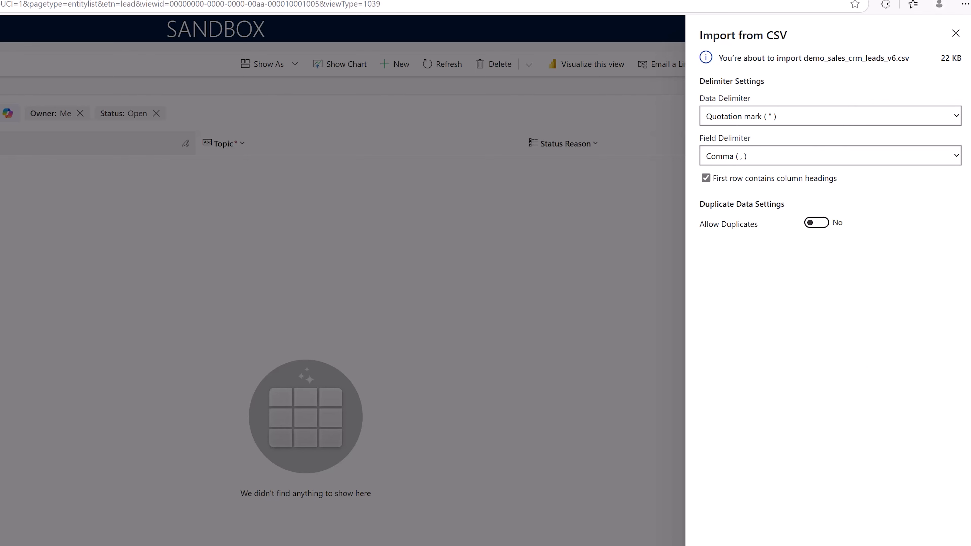
pyautogui.click(765, 545)
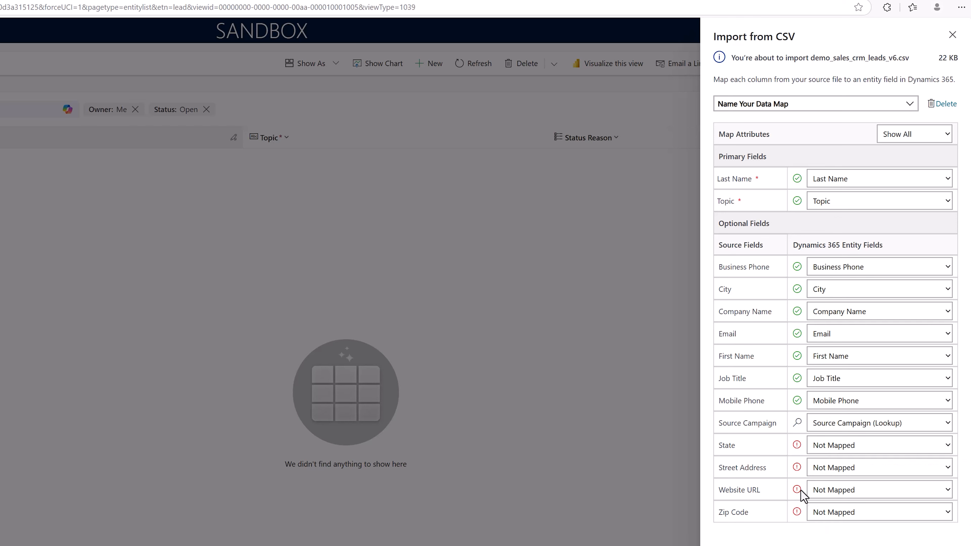
# Step: Map the State source column to the State/Province field
pyautogui.click(877, 451)
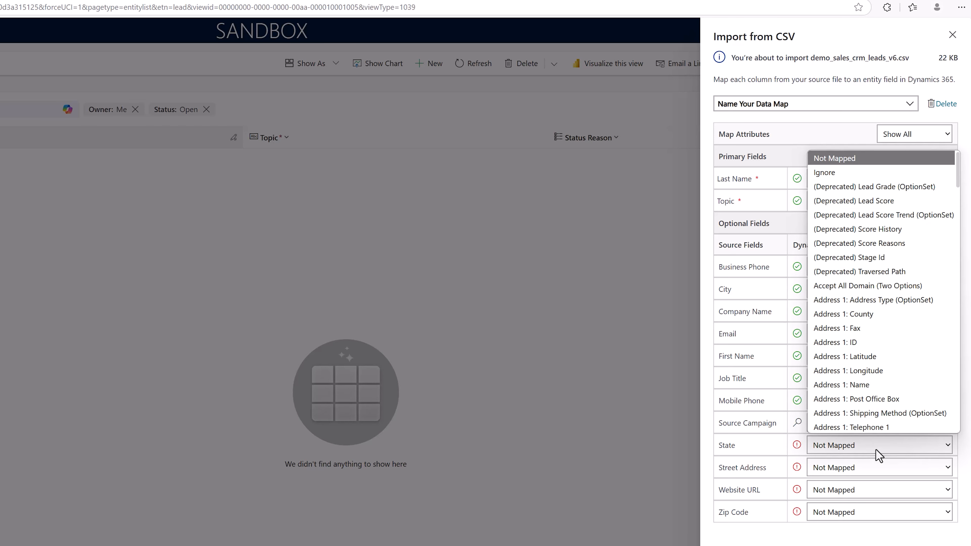
pyautogui.scroll(-3, 872, 377)
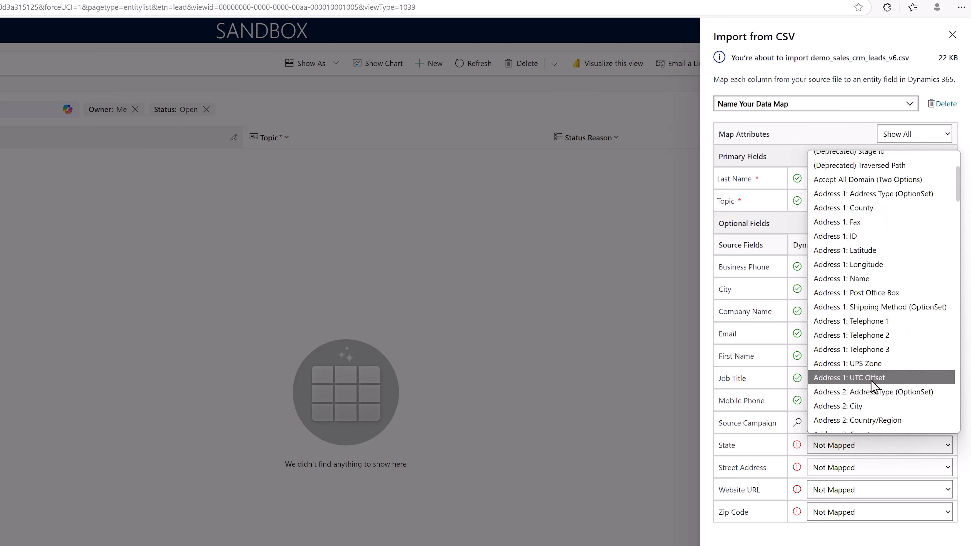
pyautogui.scroll(-20, 870, 373)
pyautogui.click(838, 253)
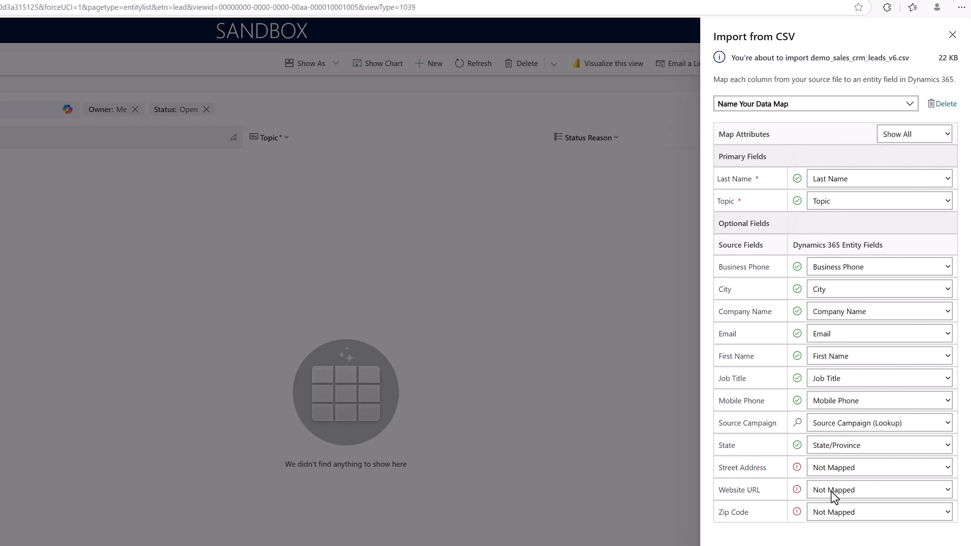
# Step: Map the Street Address source column to the Street 1 field
pyautogui.click(840, 468)
pyautogui.scroll(-4, 864, 404)
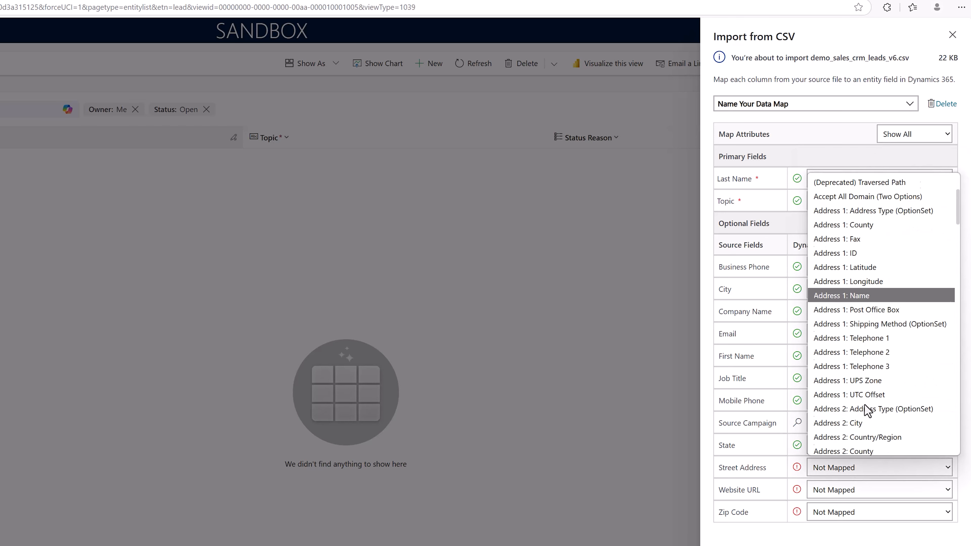
pyautogui.scroll(-10, 866, 409)
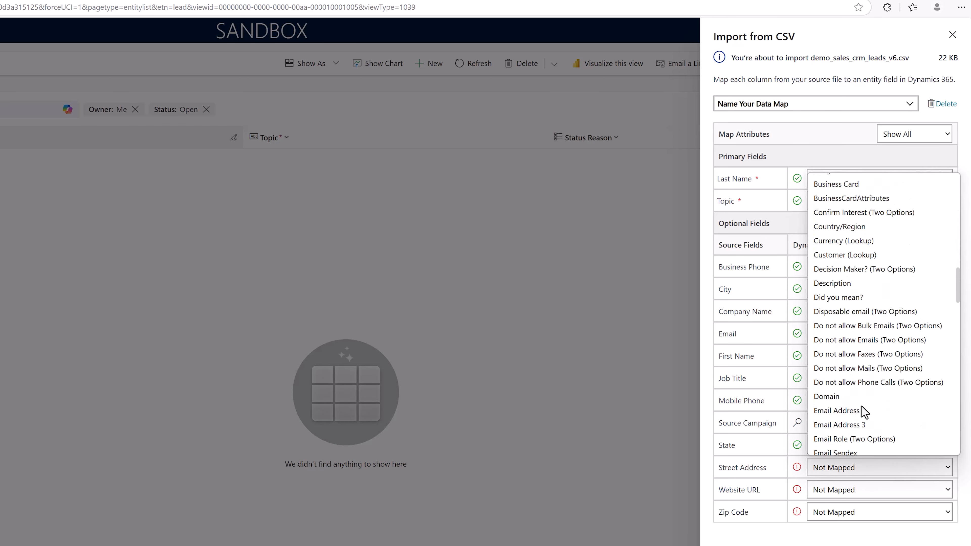
pyautogui.scroll(-15, 861, 406)
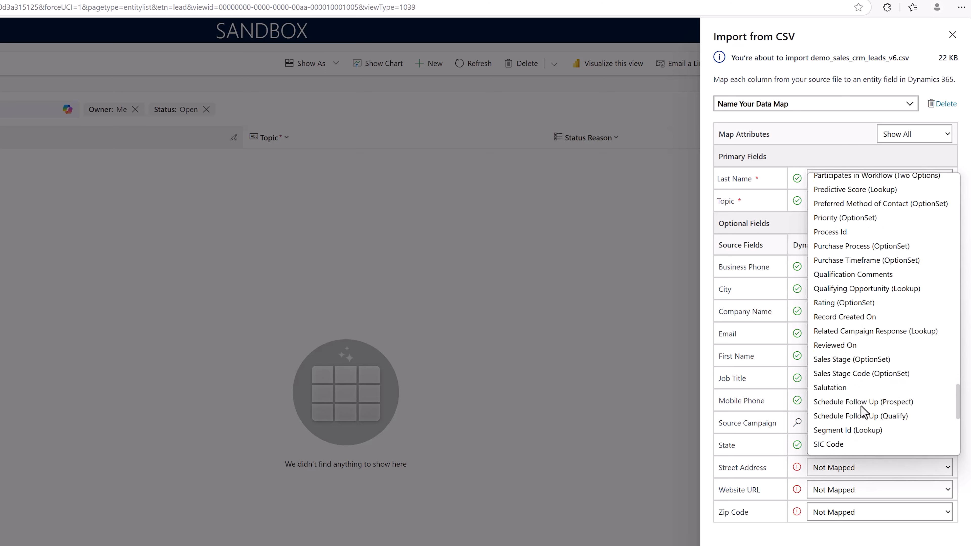
pyautogui.click(824, 351)
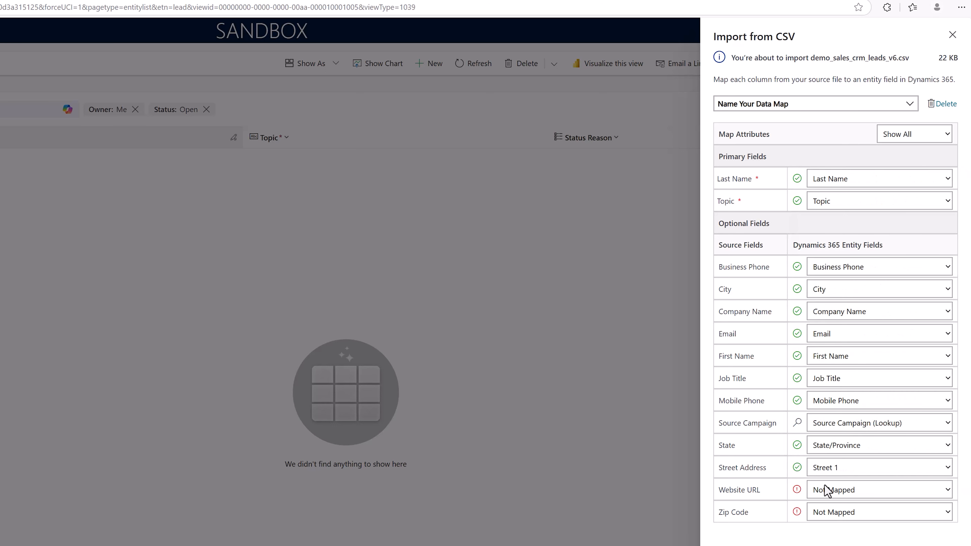
# Step: Map the Website URL source column to the Website field
pyautogui.click(852, 491)
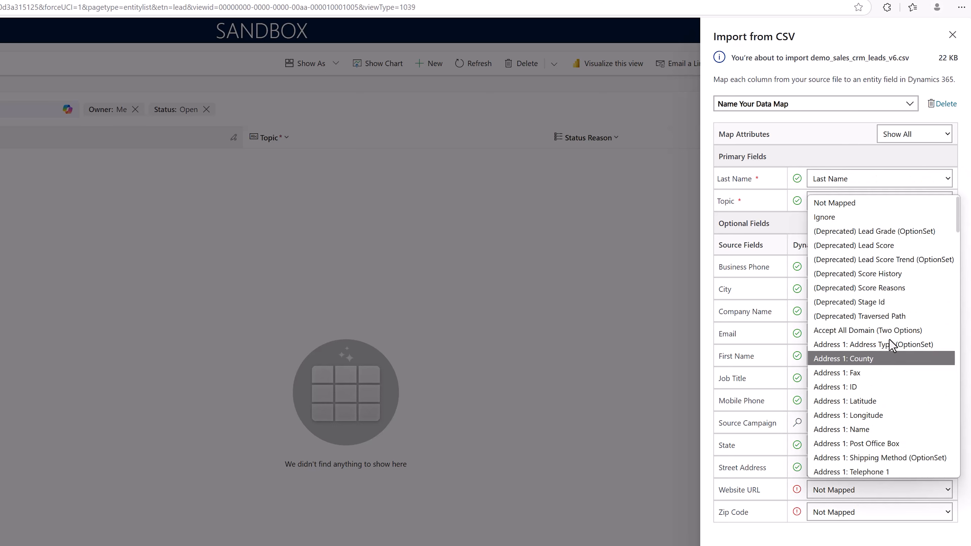
pyautogui.scroll(-8, 889, 343)
pyautogui.scroll(-15, 888, 343)
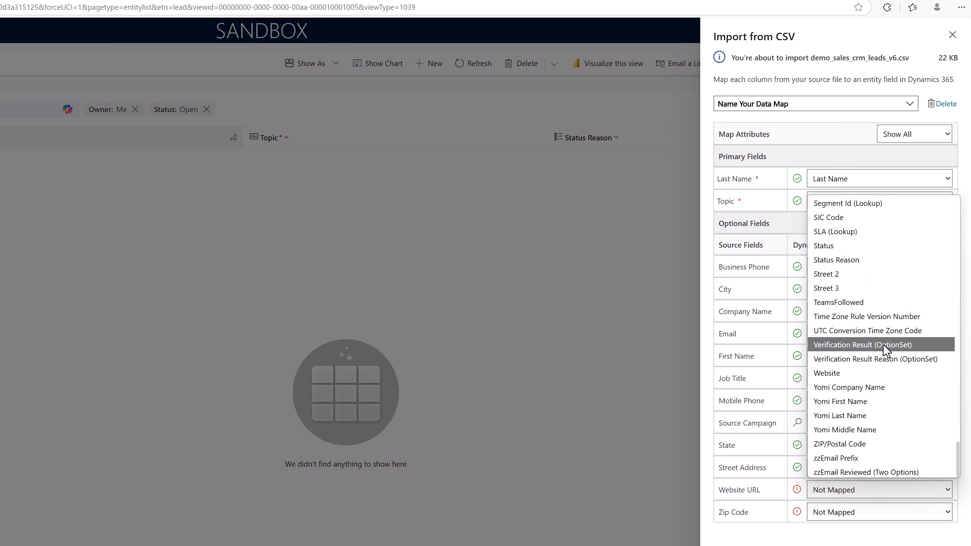
pyautogui.click(838, 374)
# Step: Map the Zip Code source column to the ZIP/Postal Code field
pyautogui.click(850, 514)
pyautogui.scroll(-3, 857, 444)
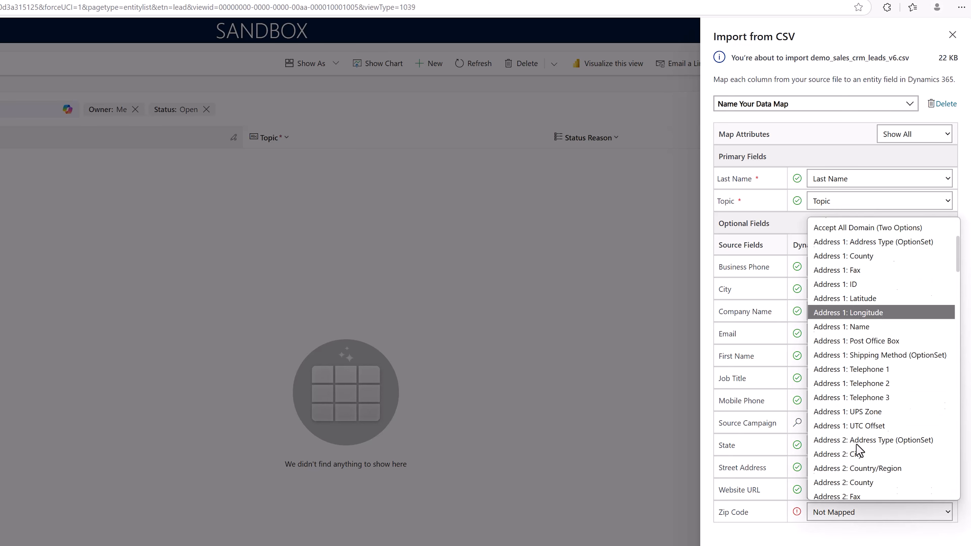
pyautogui.scroll(-20, 856, 444)
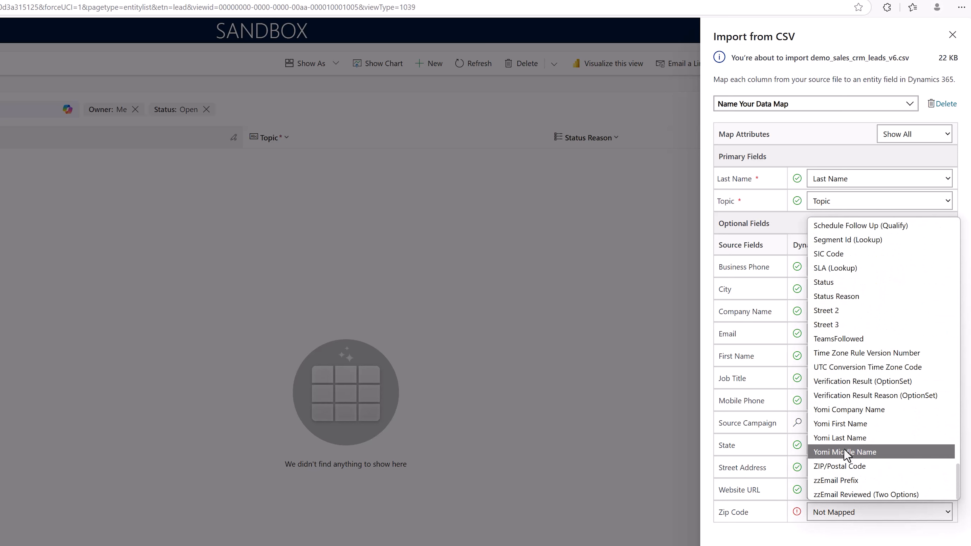
pyautogui.click(849, 467)
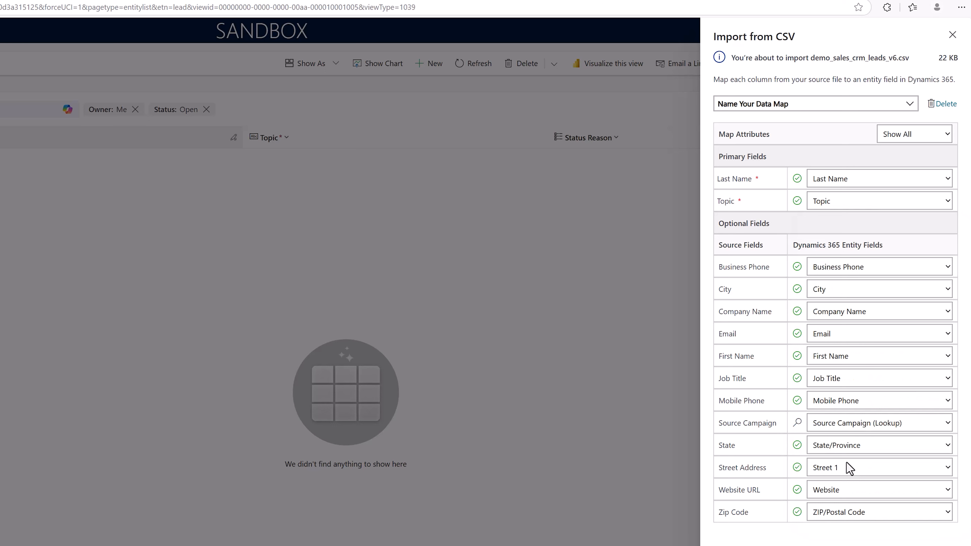